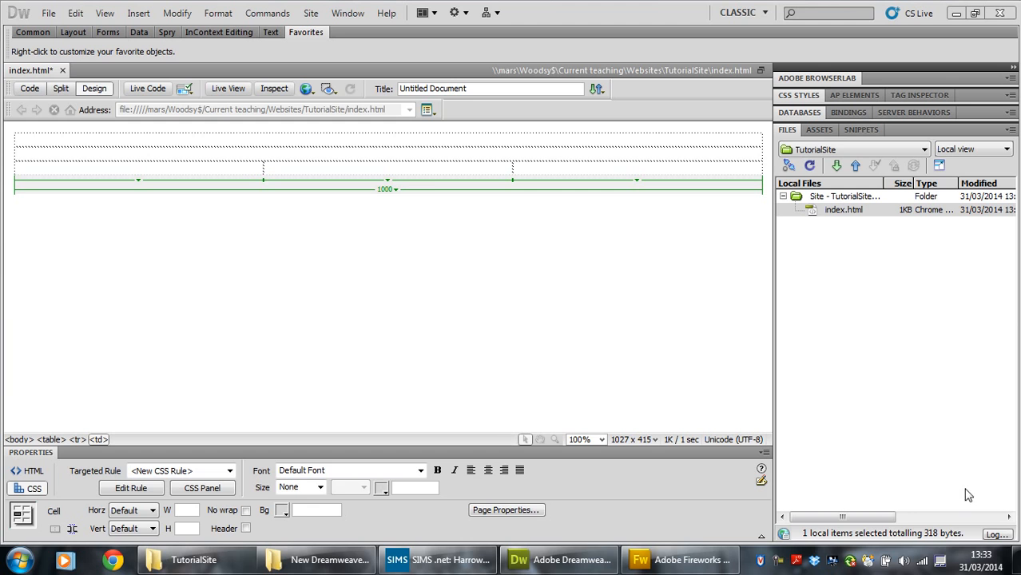
pyautogui.click(765, 185)
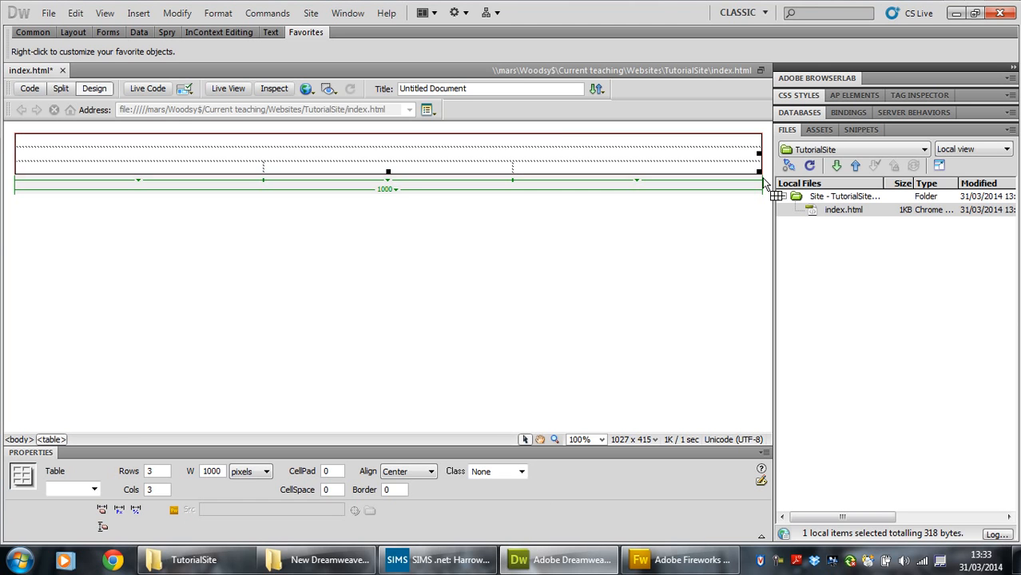
pyautogui.click(206, 140)
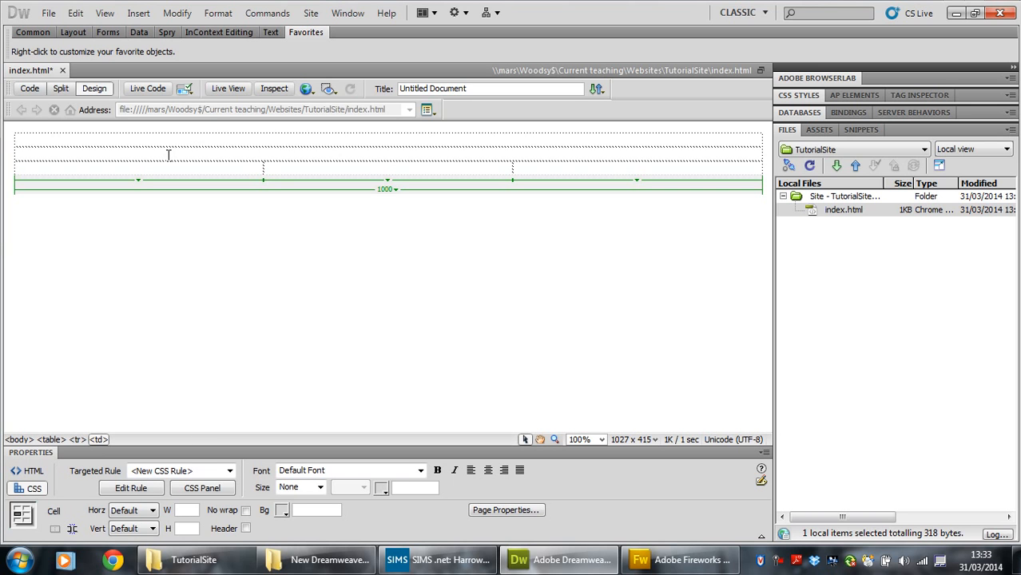
pyautogui.click(235, 148)
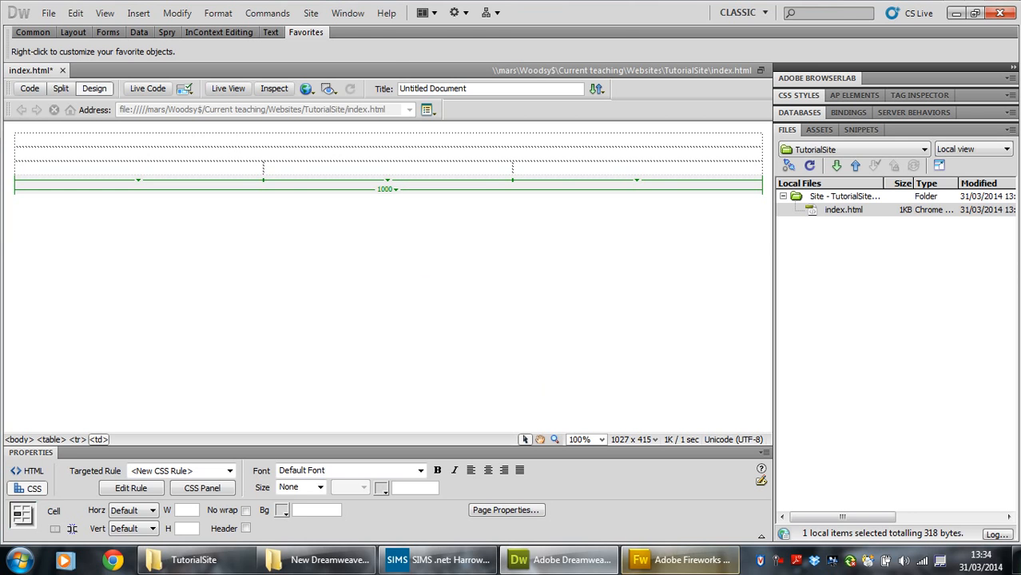
# Step: Switch to Adobe Fireworks and choose the Iconic Mode workspace layout
pyautogui.click(677, 560)
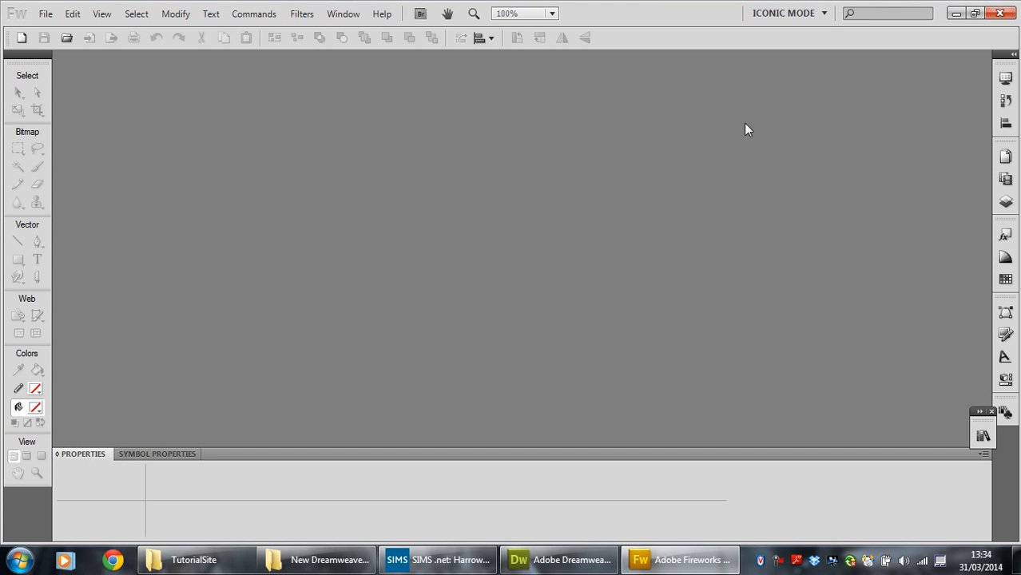
pyautogui.click(816, 14)
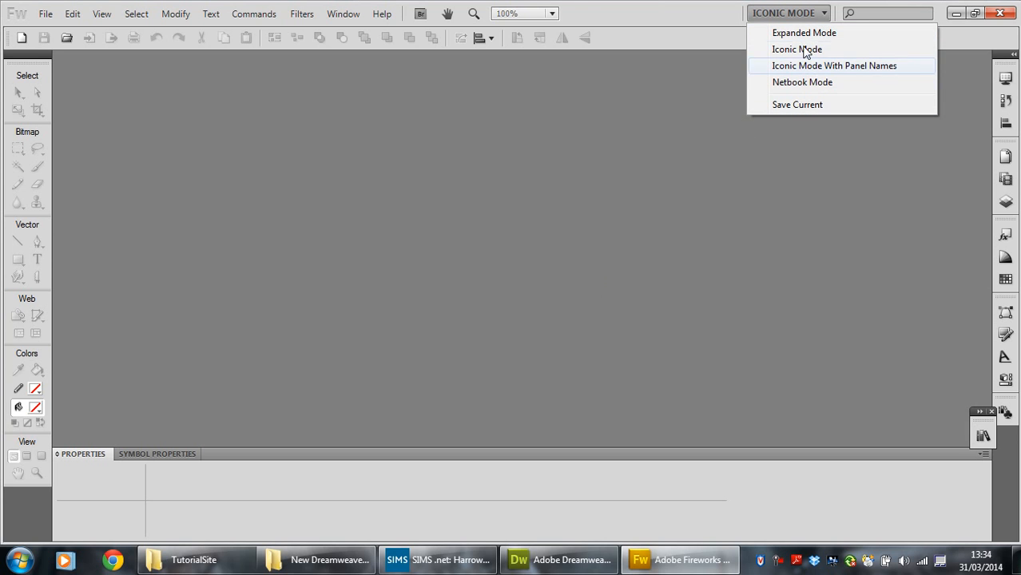
pyautogui.click(805, 49)
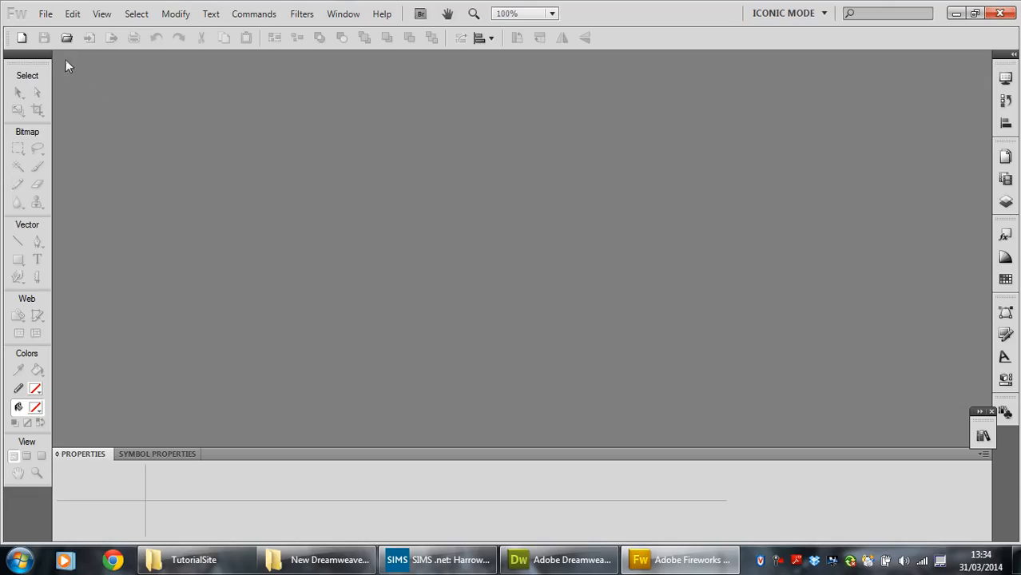
# Step: Create a new document 1000 pixels wide and 130 pixels high, and set its canvas colour to medium blue
pyautogui.click(50, 18)
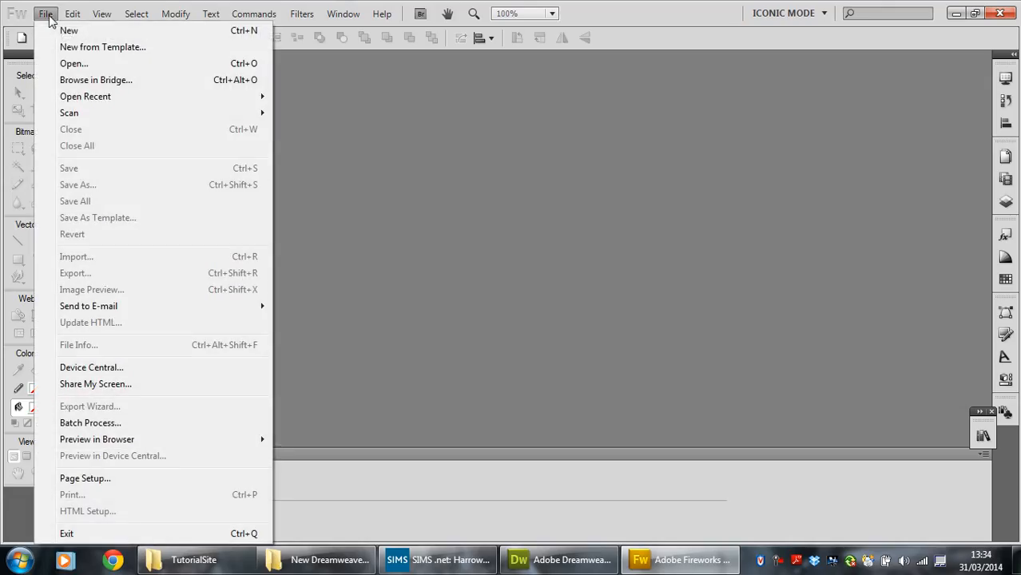
pyautogui.click(67, 30)
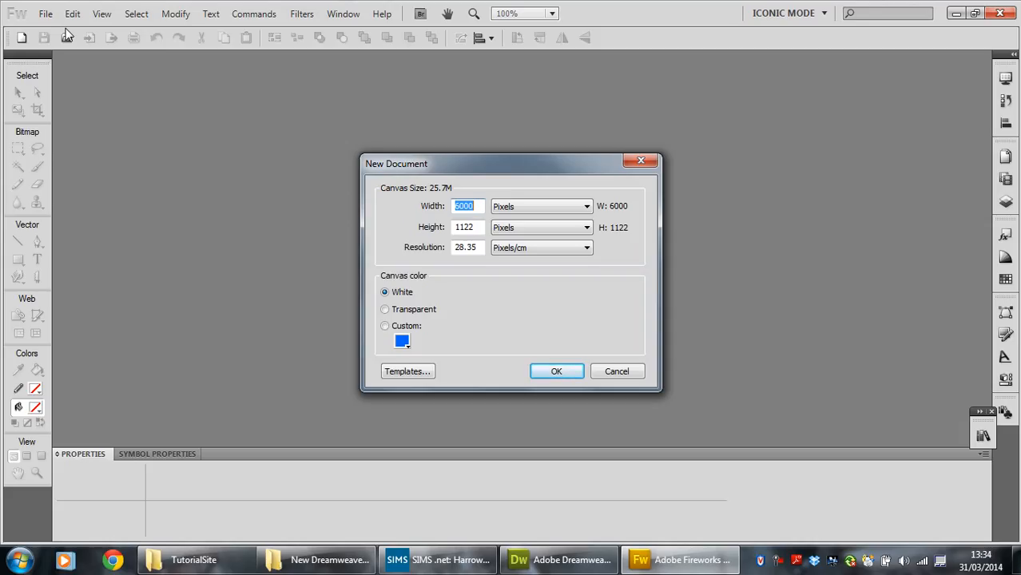
pyautogui.write('1000')
pyautogui.click(476, 229)
pyautogui.moveTo(476, 229); pyautogui.dragTo(443, 230)
pyautogui.write('130')
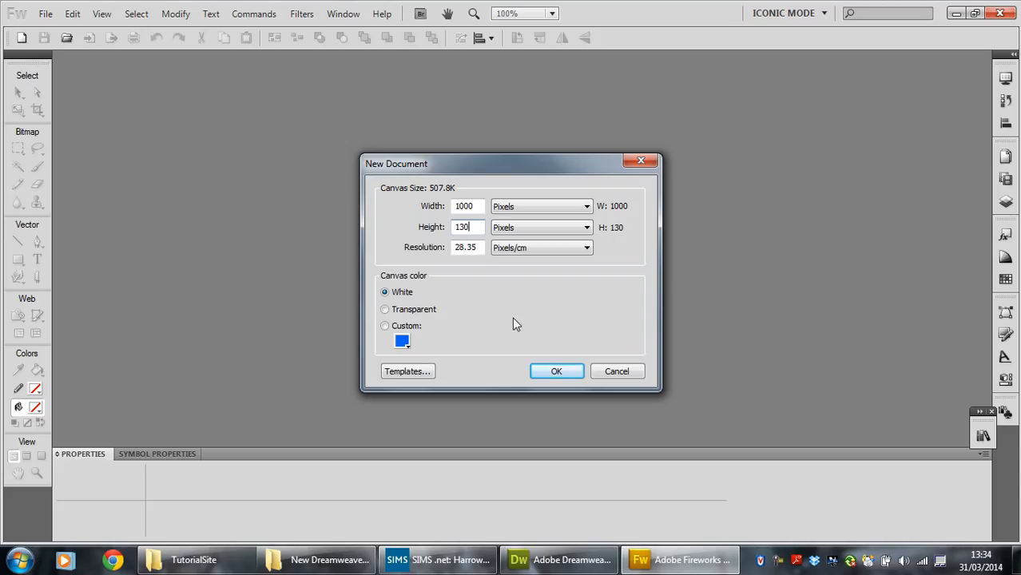
pyautogui.click(563, 369)
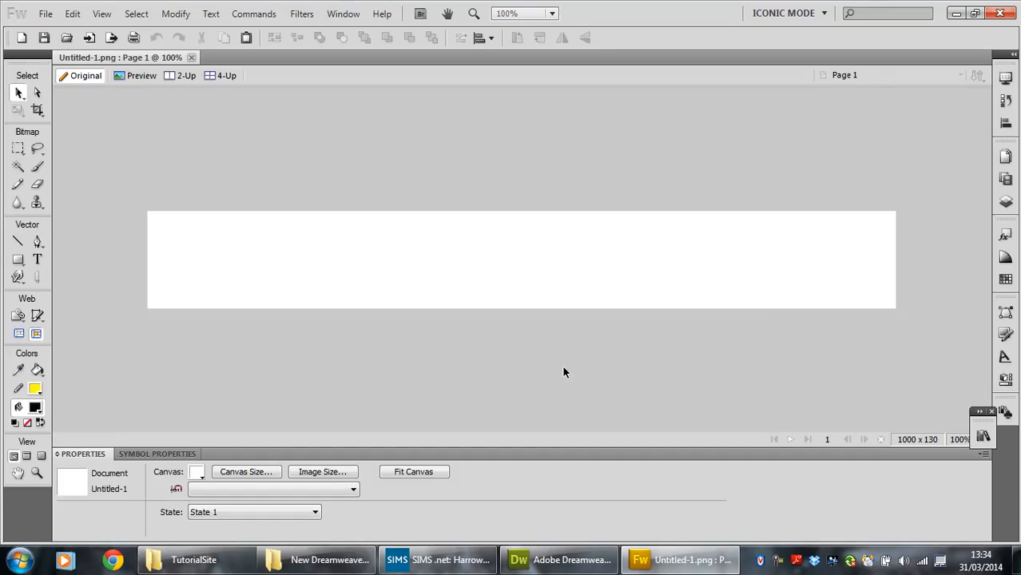
pyautogui.click(196, 472)
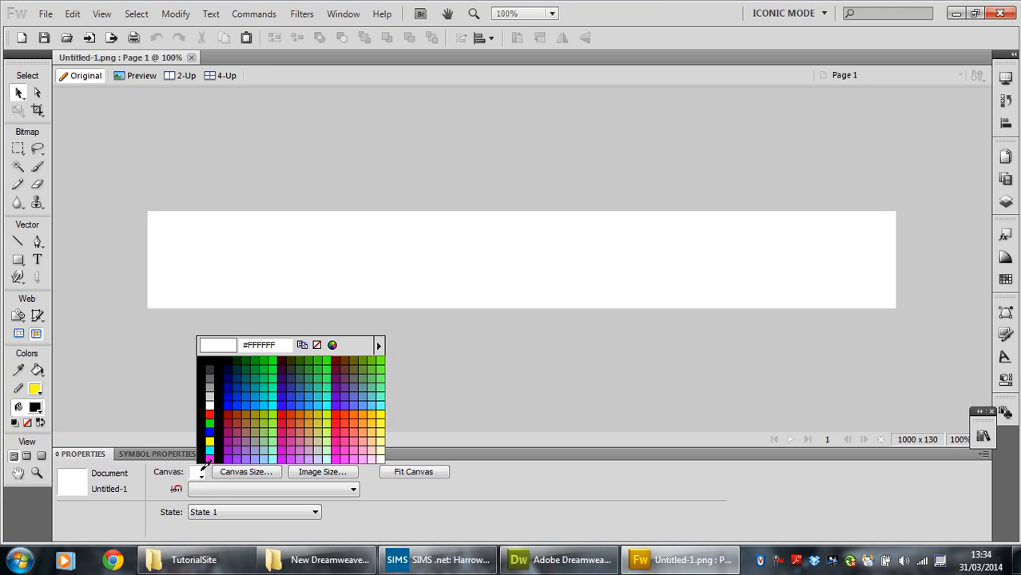
pyautogui.click(300, 406)
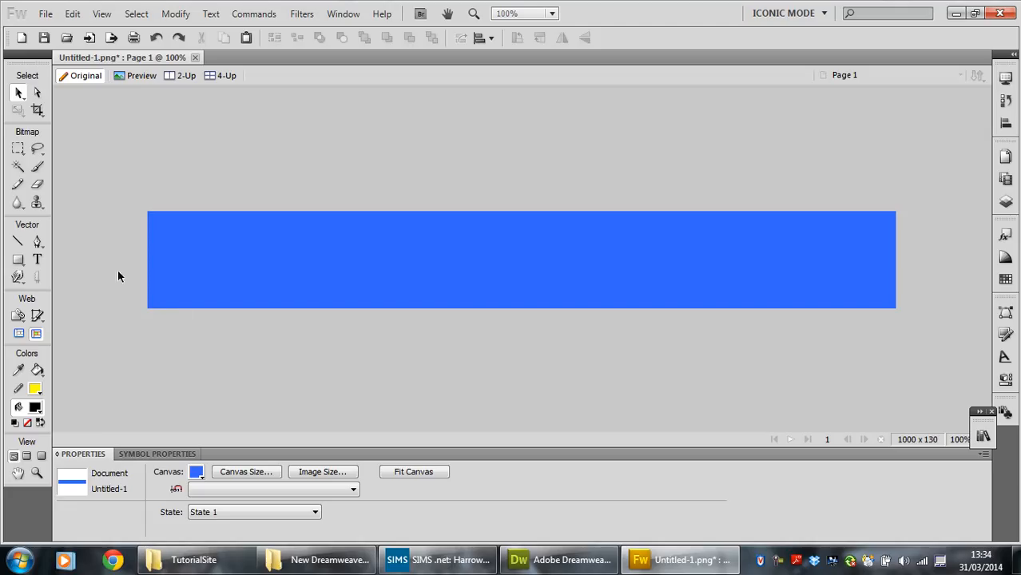
# Step: Draw a rectangle about 126 by 49 pixels on the left part of the banner and remove its stroke
pyautogui.click(18, 259)
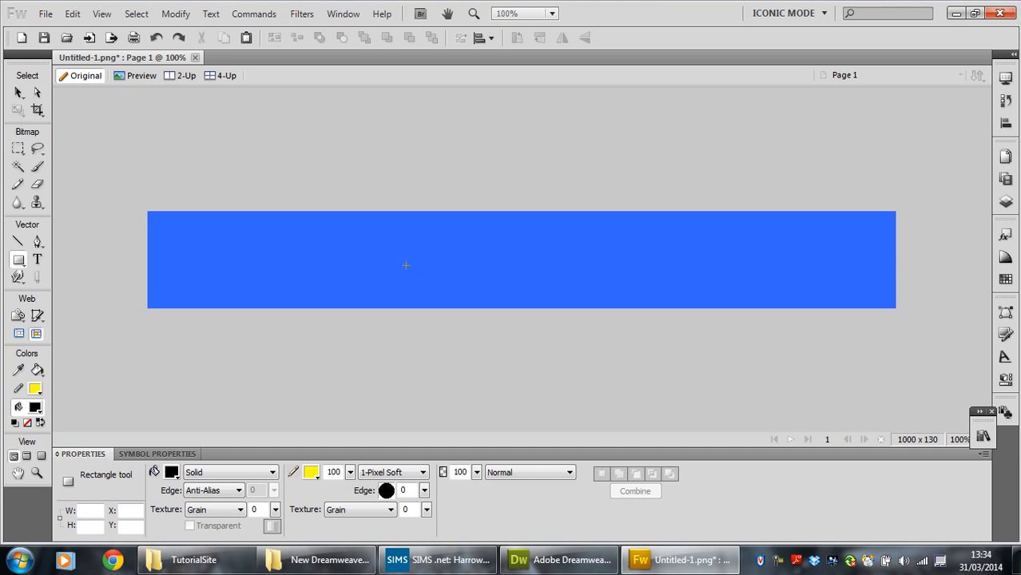
pyautogui.moveTo(243, 230); pyautogui.dragTo(342, 270)
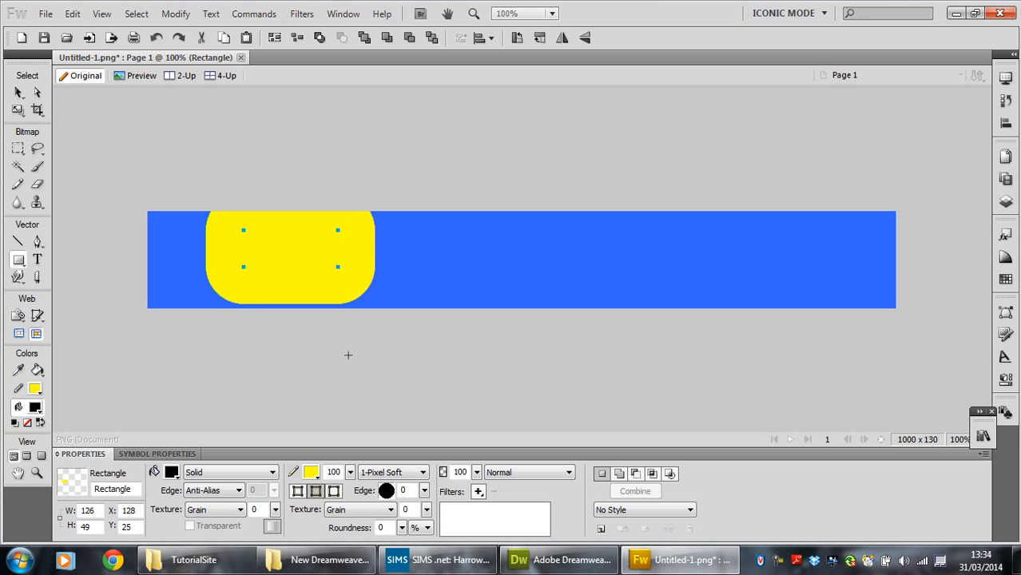
pyautogui.click(312, 473)
pyautogui.click(432, 325)
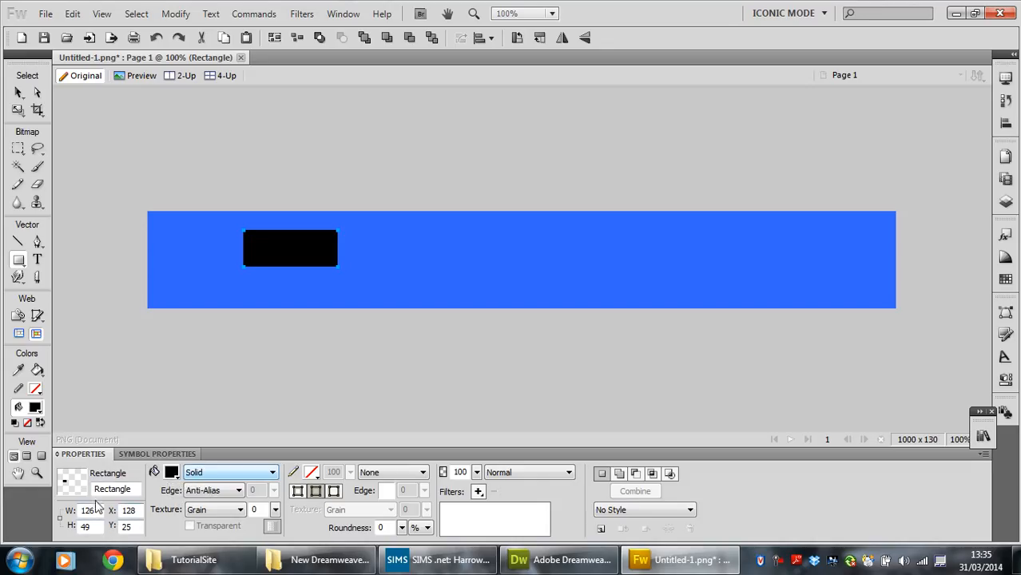
# Step: Resize the rectangle to 1000 by 130 pixels and place it at X 0, Y 0 to cover the canvas
pyautogui.moveTo(97, 511); pyautogui.dragTo(71, 511)
pyautogui.write('1000')
pyautogui.moveTo(95, 526); pyautogui.dragTo(71, 525)
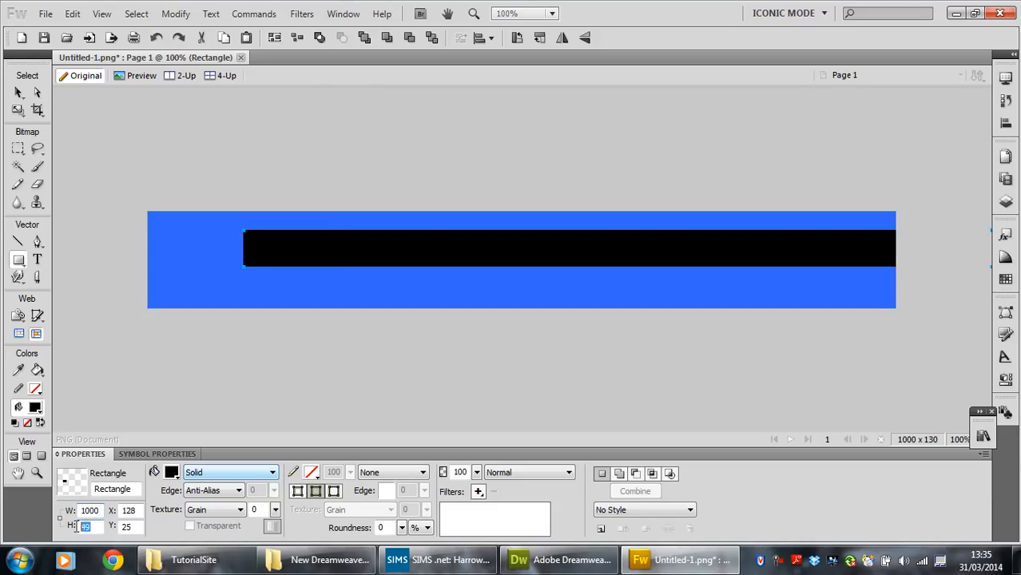
pyautogui.write('130')
pyautogui.moveTo(137, 512); pyautogui.dragTo(122, 527)
pyautogui.write('00')
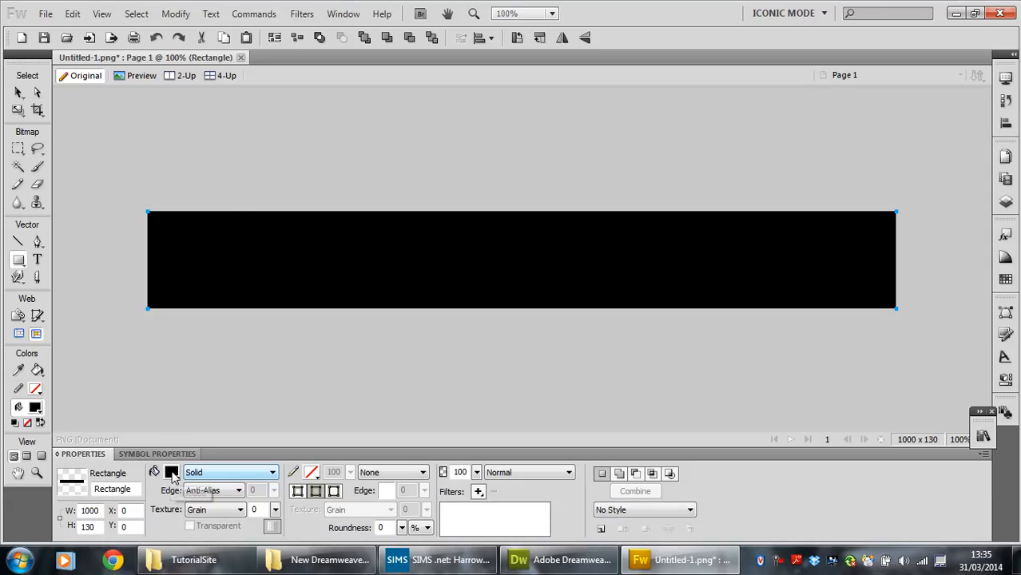
# Step: Fill the rectangle with medium blue and change the fill to a Linear gradient
pyautogui.click(18, 92)
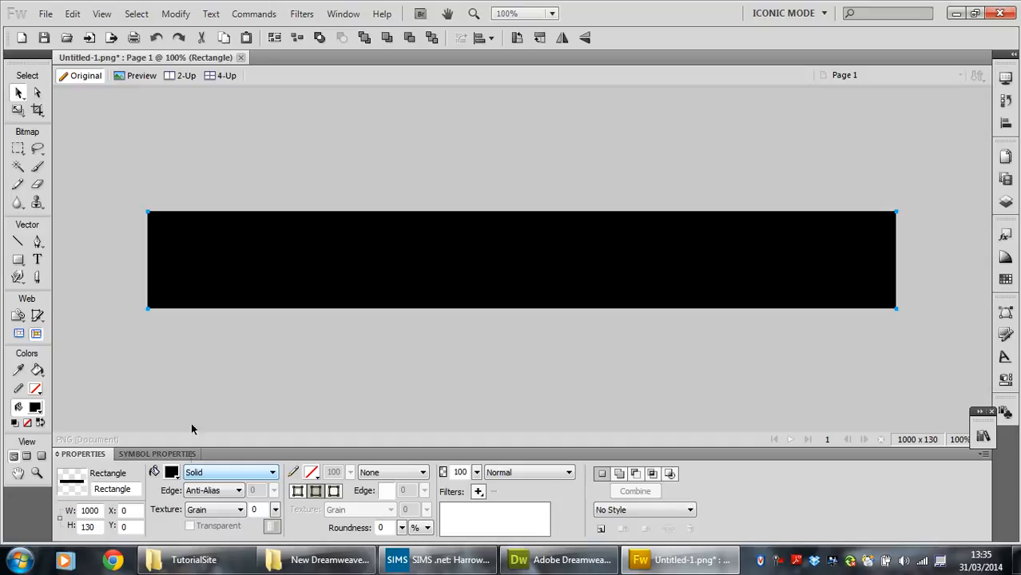
pyautogui.click(172, 472)
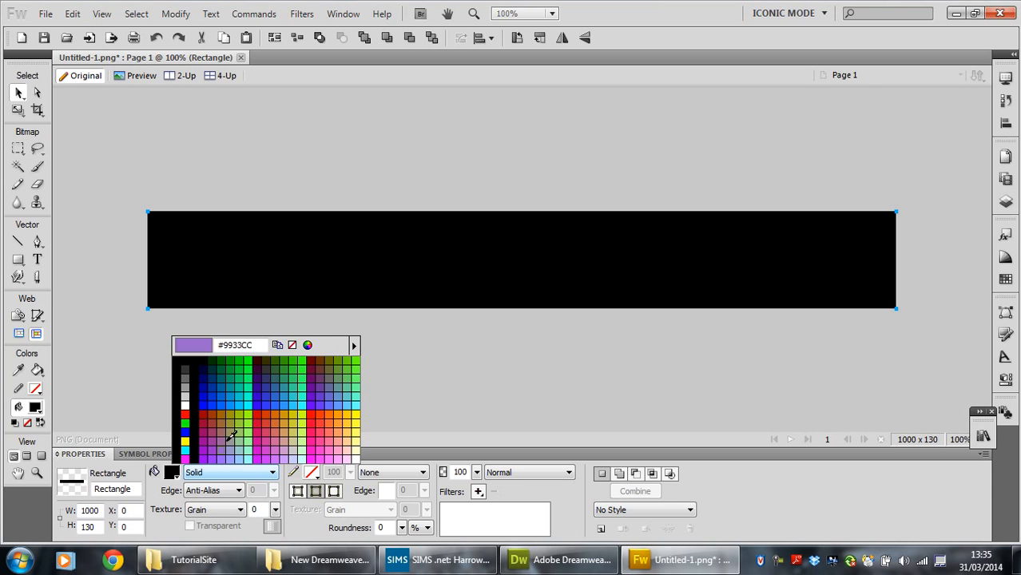
pyautogui.click(280, 401)
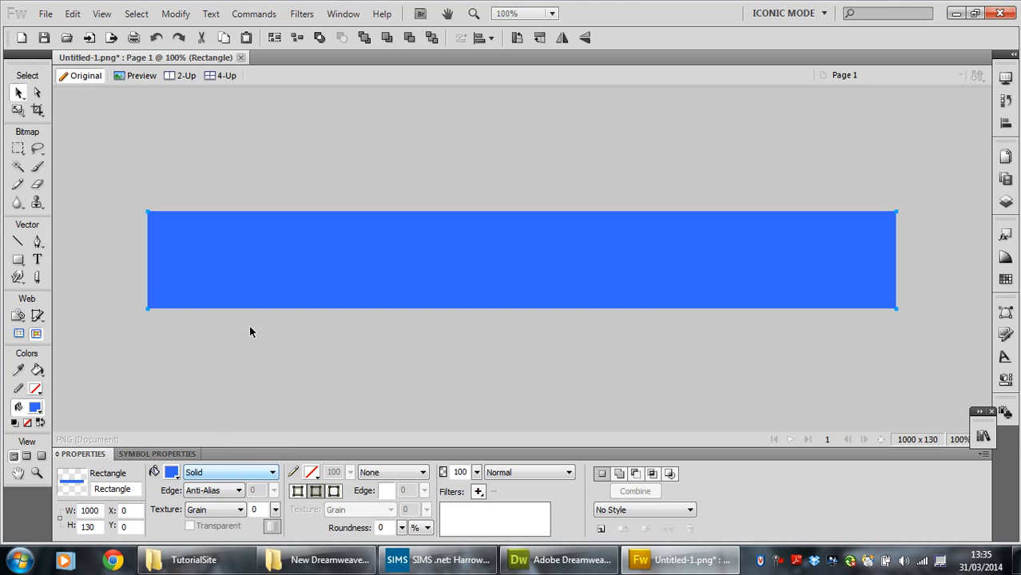
pyautogui.click(203, 475)
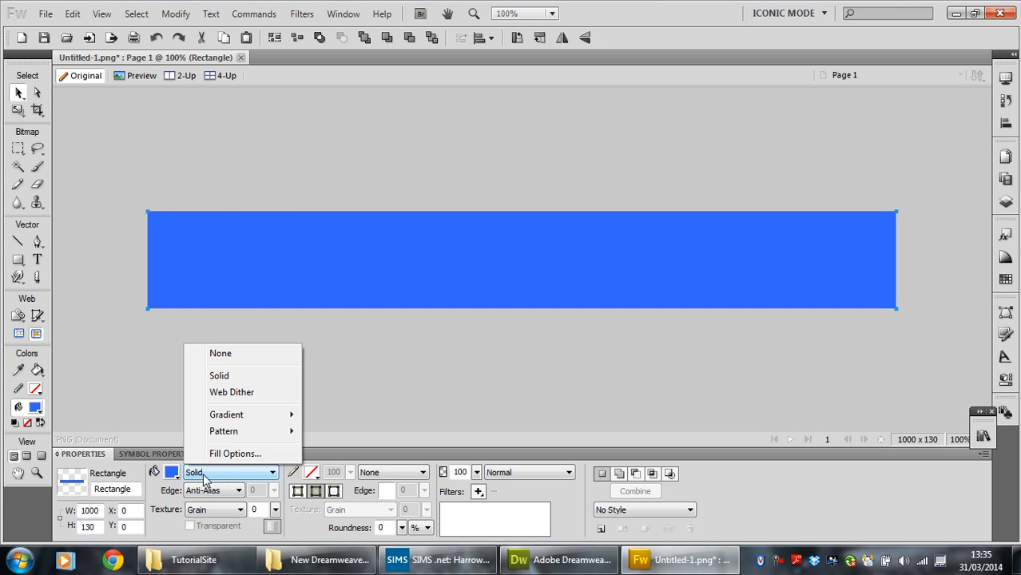
pyautogui.moveTo(238, 417)
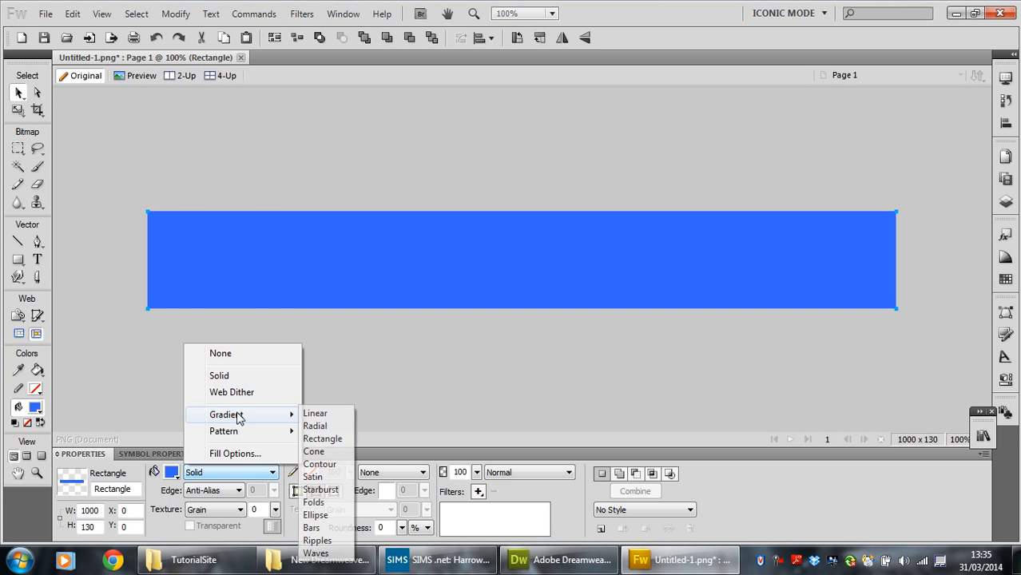
pyautogui.click(315, 415)
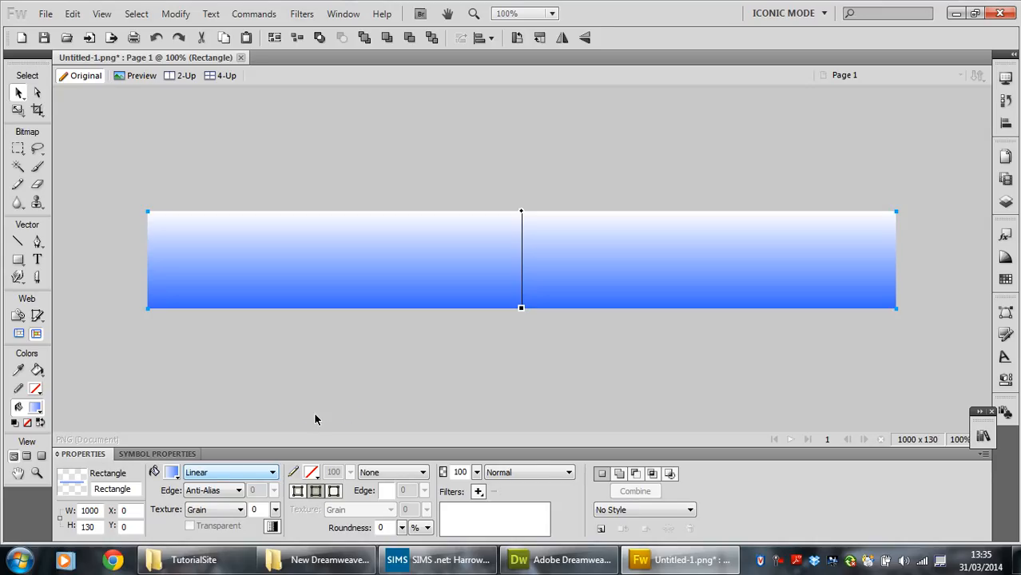
pyautogui.click(315, 419)
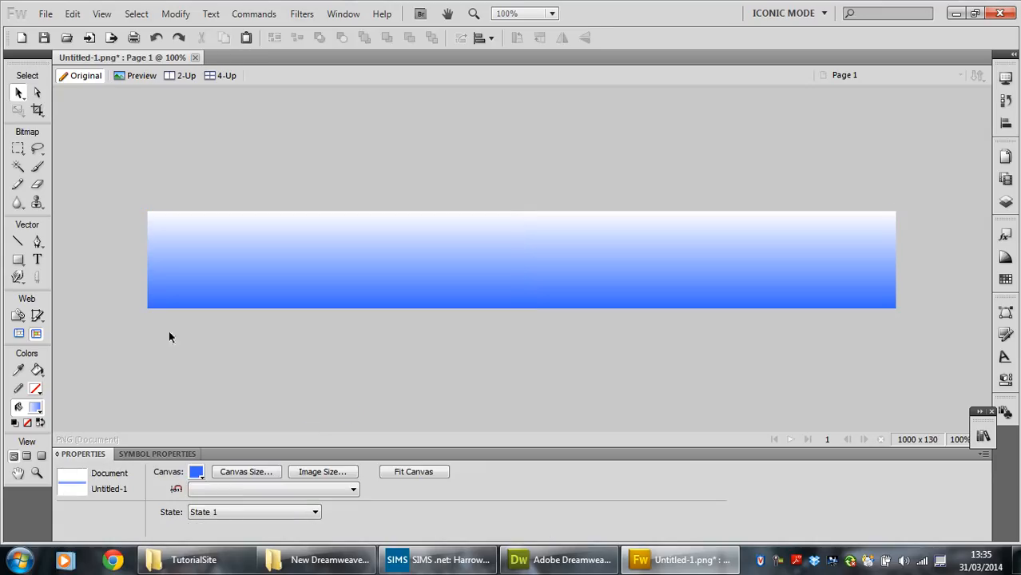
# Step: Add the text "KS3 EPortfolio" to the banner and move it to about X 51, Y 43
pyautogui.click(37, 261)
pyautogui.click(218, 261)
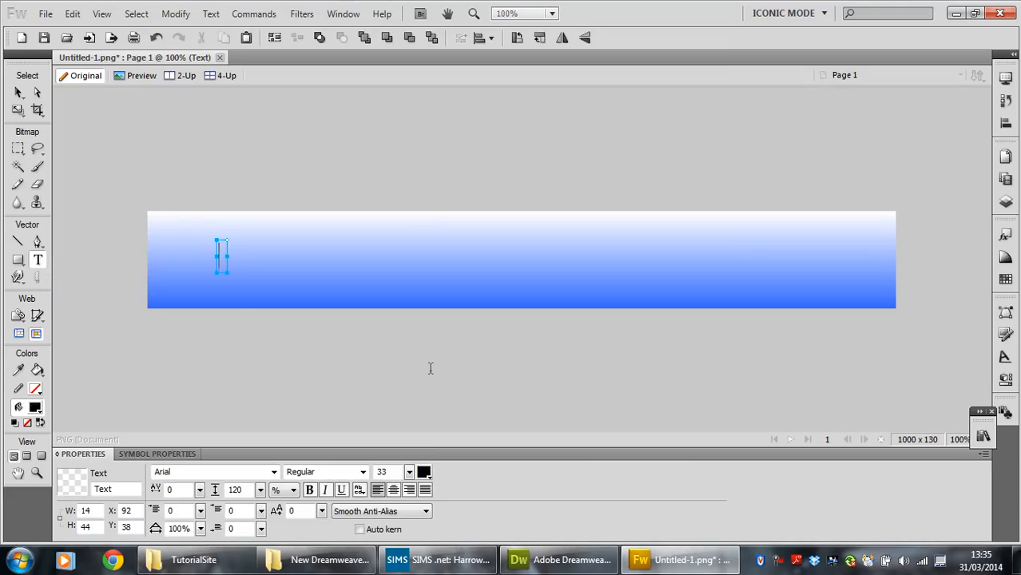
pyautogui.write('KS')
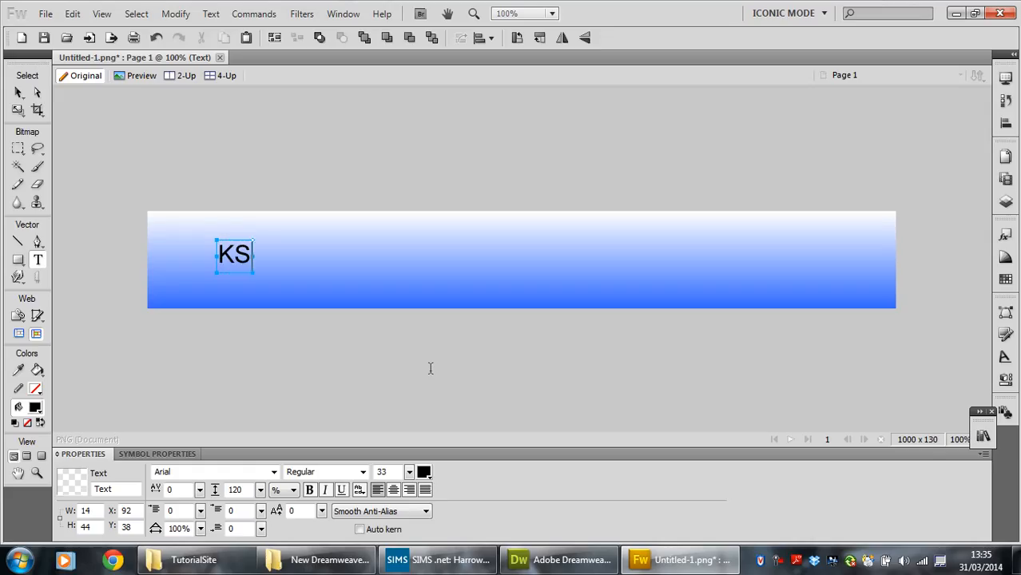
pyautogui.write('3 E')
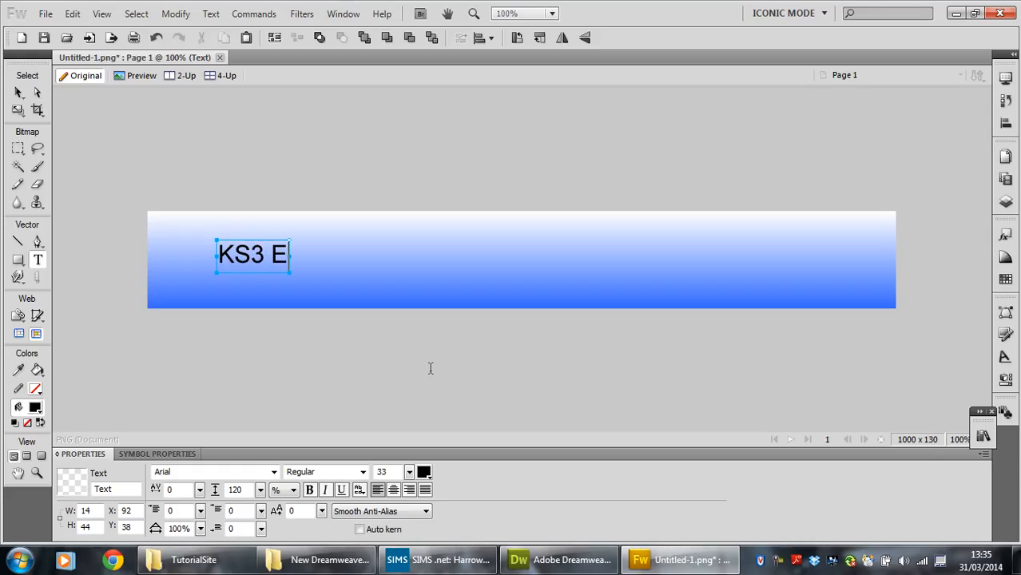
pyautogui.write('Portfolio')
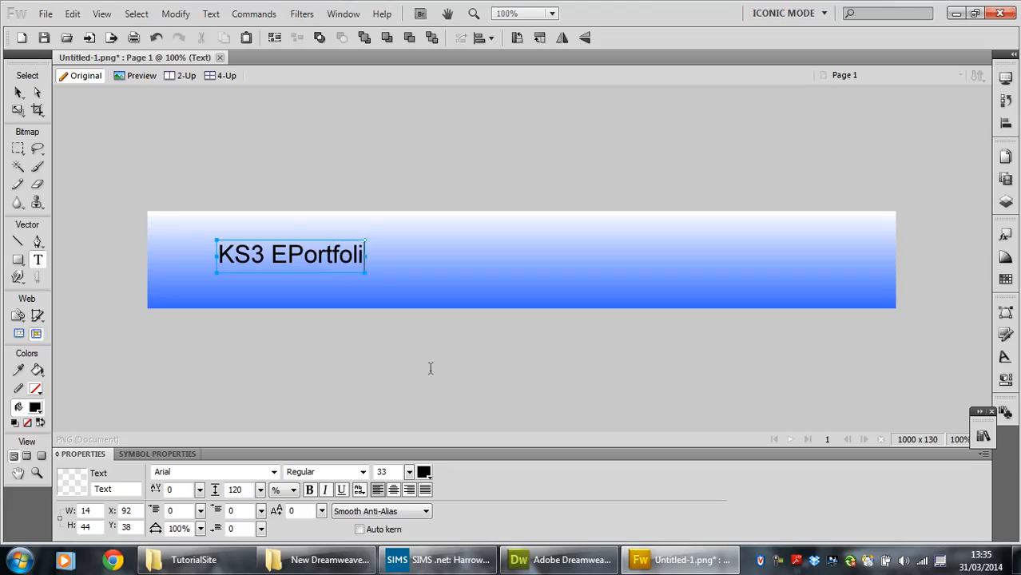
pyautogui.click(17, 93)
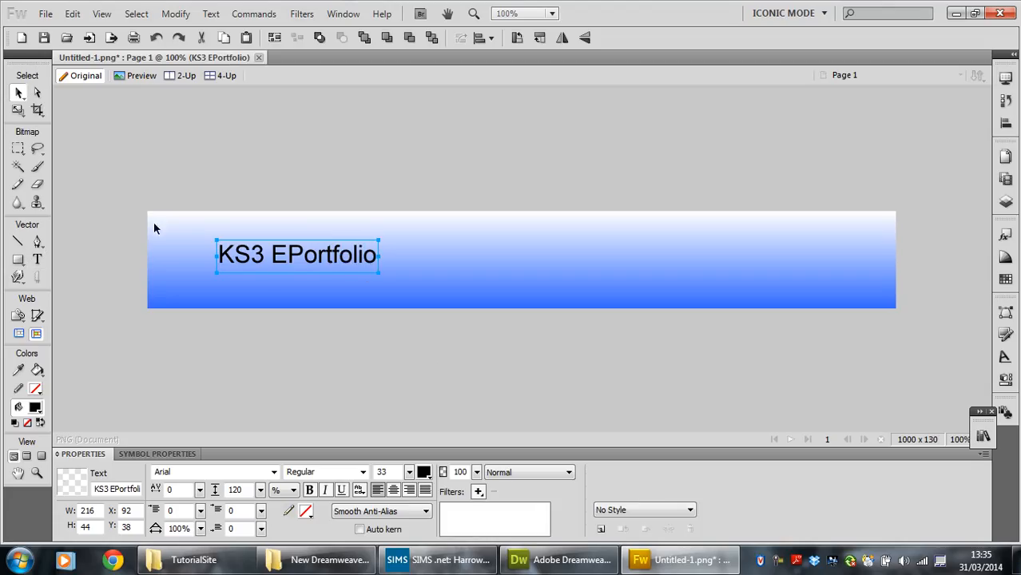
pyautogui.moveTo(278, 262); pyautogui.dragTo(249, 268)
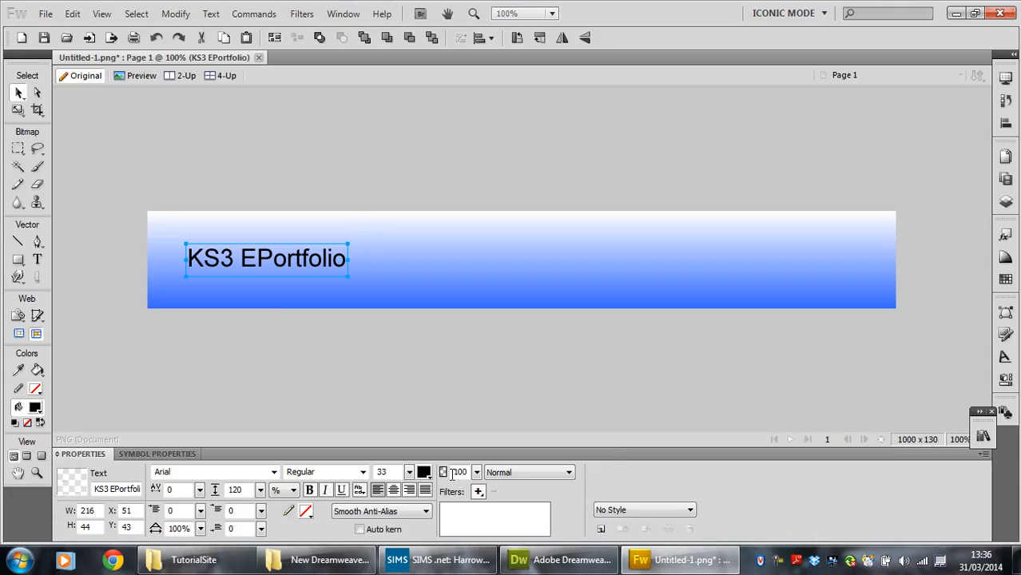
# Step: Colour the banner title blue (#0000FF) and make it bold
pyautogui.click(423, 472)
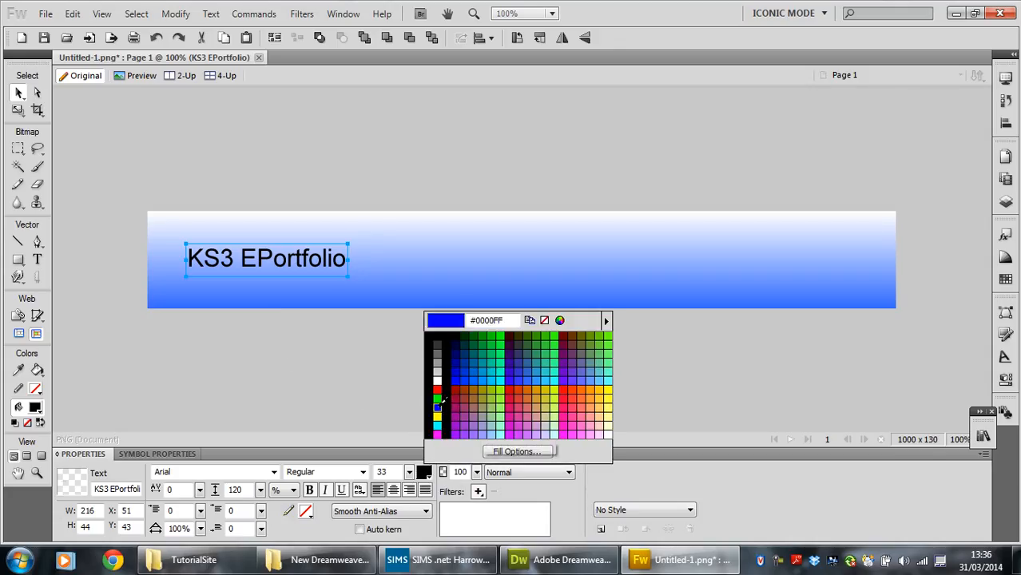
pyautogui.click(437, 408)
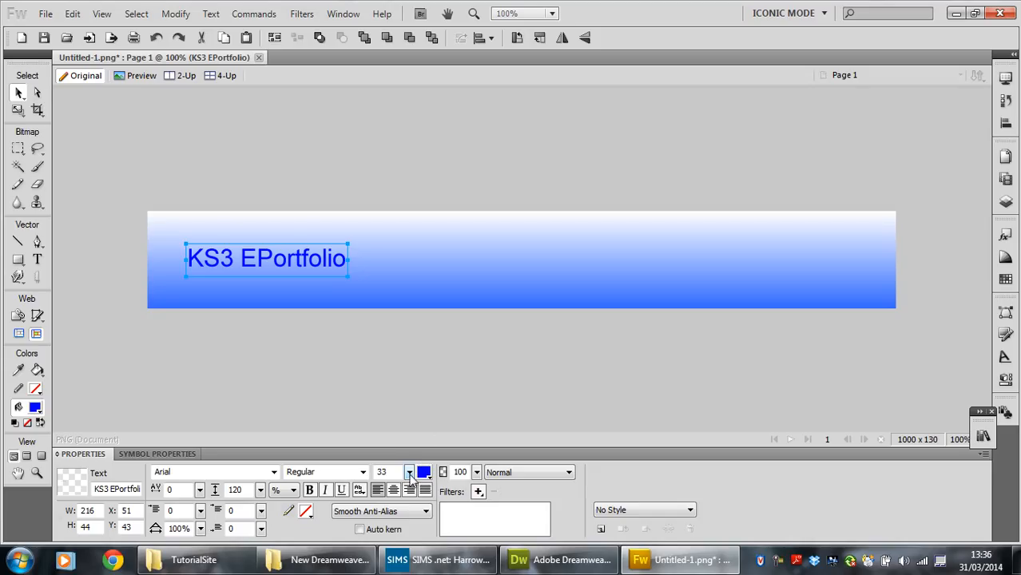
pyautogui.click(309, 490)
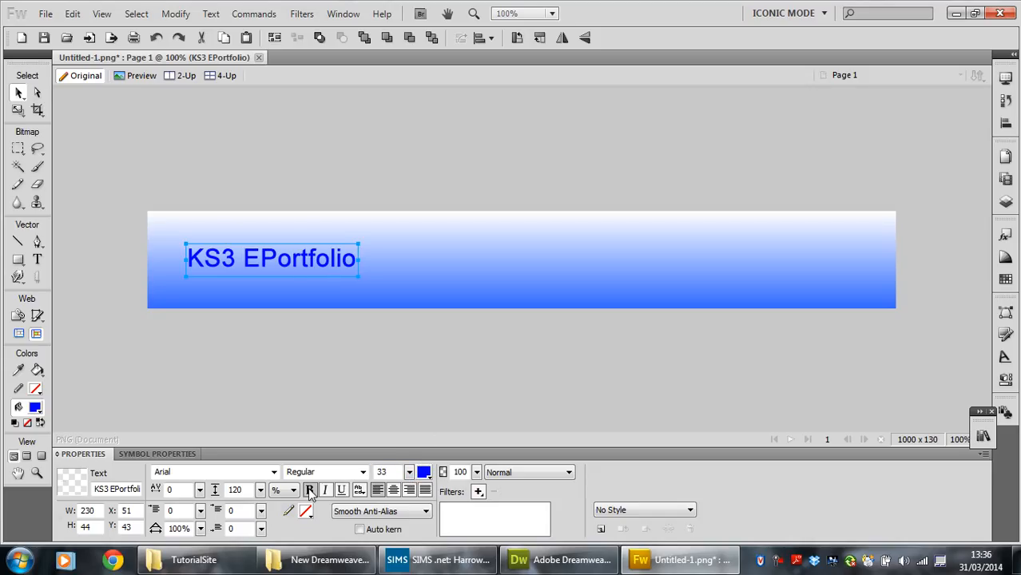
# Step: Try a Drop Shadow filter on the banner title and remove it
pyautogui.click(478, 492)
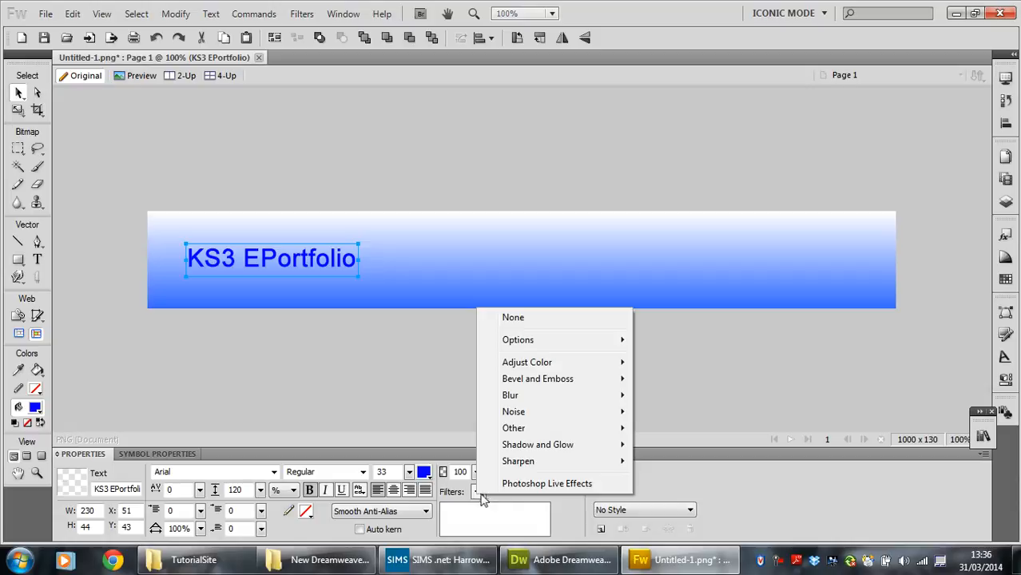
pyautogui.moveTo(556, 445)
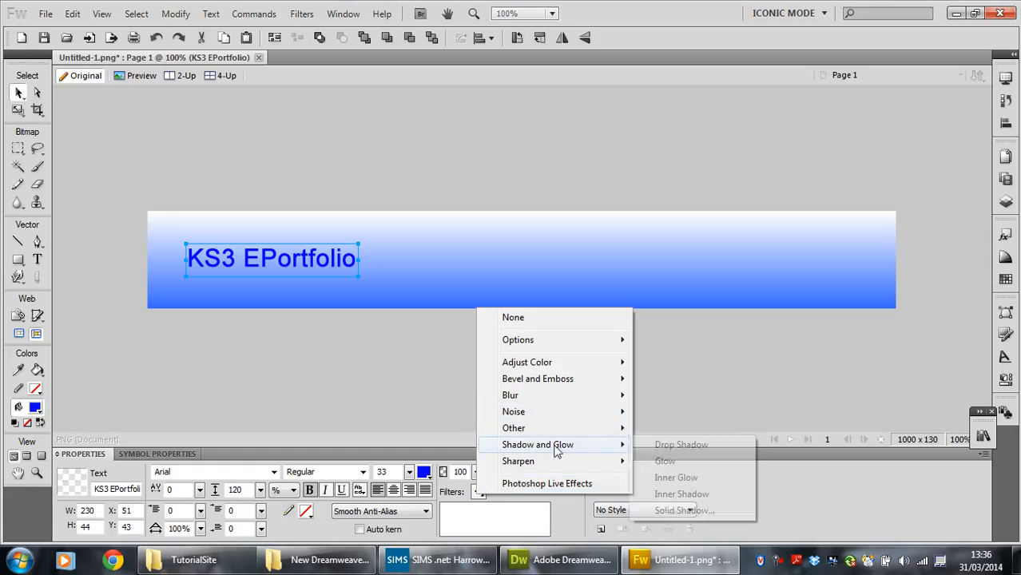
pyautogui.click(667, 446)
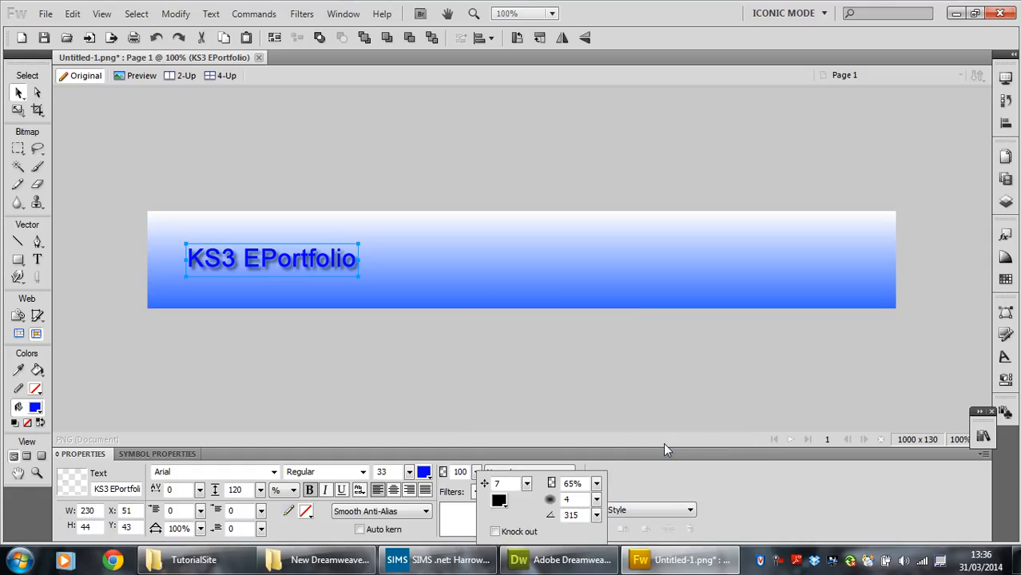
pyautogui.click(473, 523)
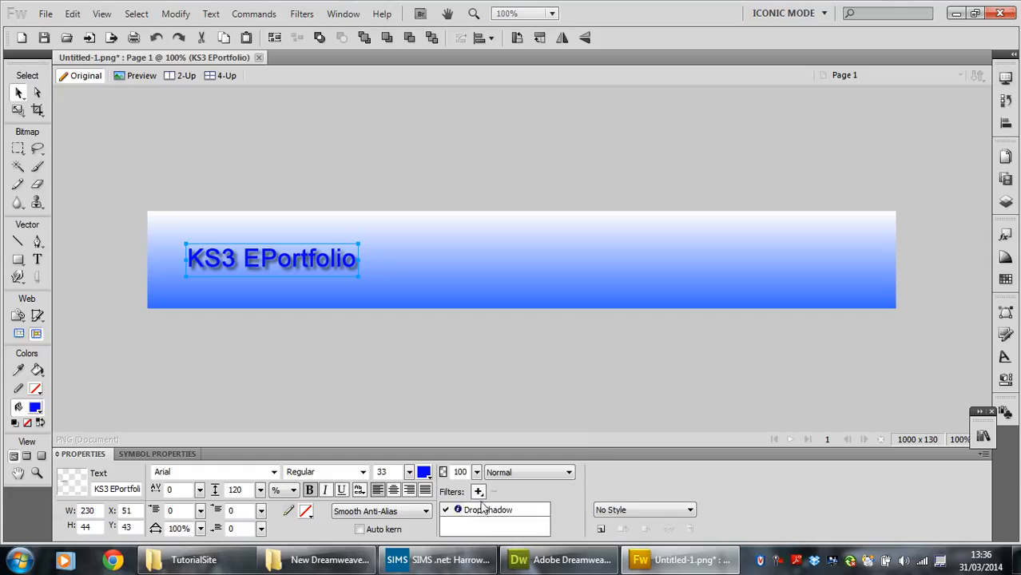
pyautogui.click(478, 518)
pyautogui.click(494, 492)
# Step: Apply an Inset Emboss filter with a width of 1 to the banner title and enlarge its font size to 51
pyautogui.click(478, 491)
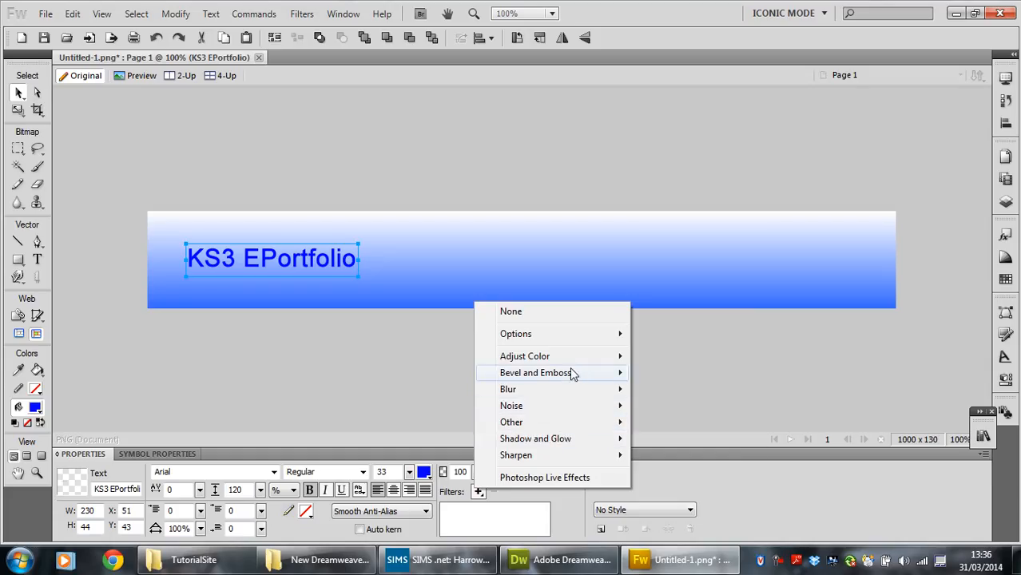
pyautogui.moveTo(573, 378)
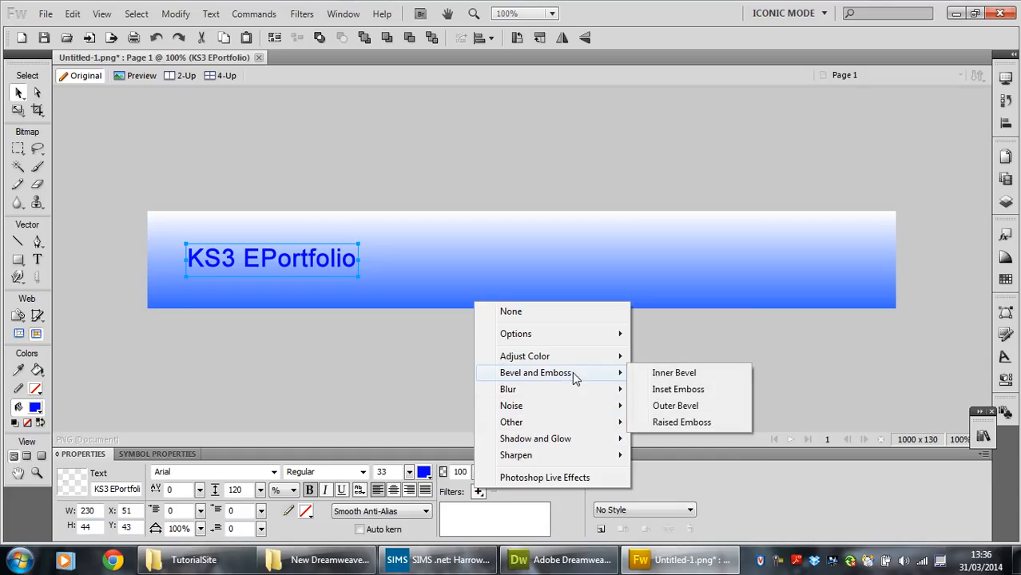
pyautogui.click(677, 390)
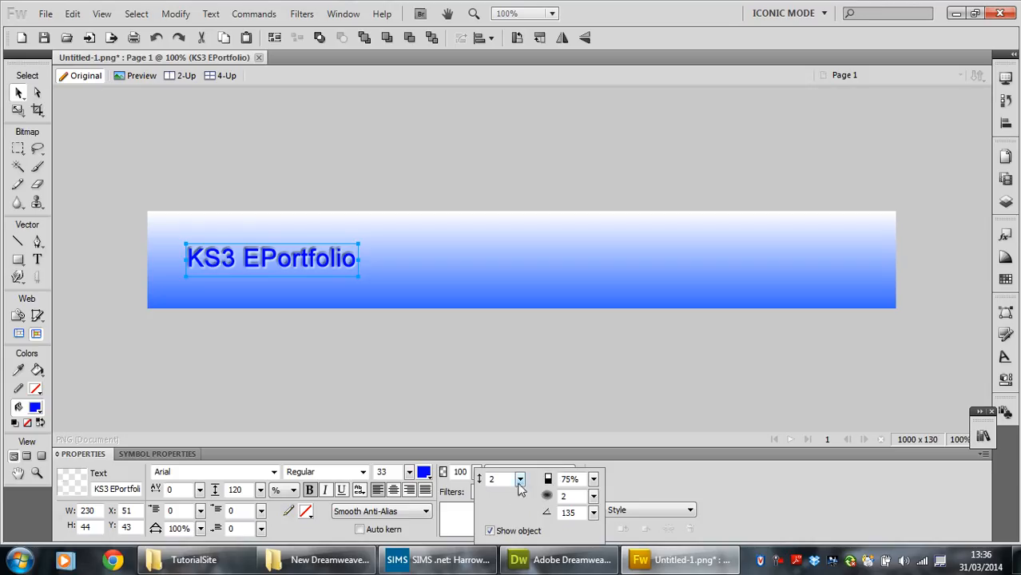
pyautogui.doubleClick(492, 479)
pyautogui.write('1')
pyautogui.press('Return')
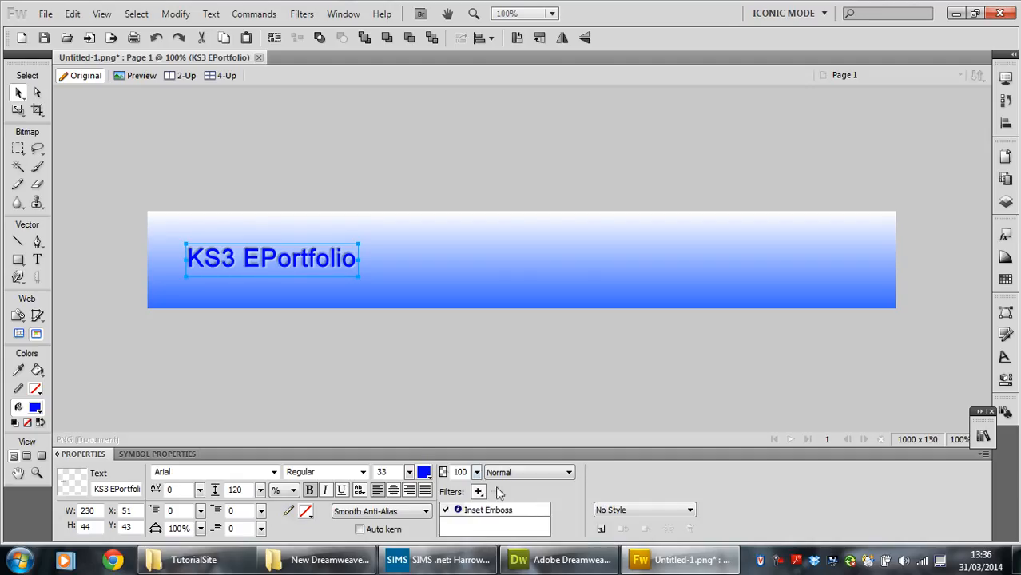
pyautogui.moveTo(408, 475); pyautogui.dragTo(413, 462)
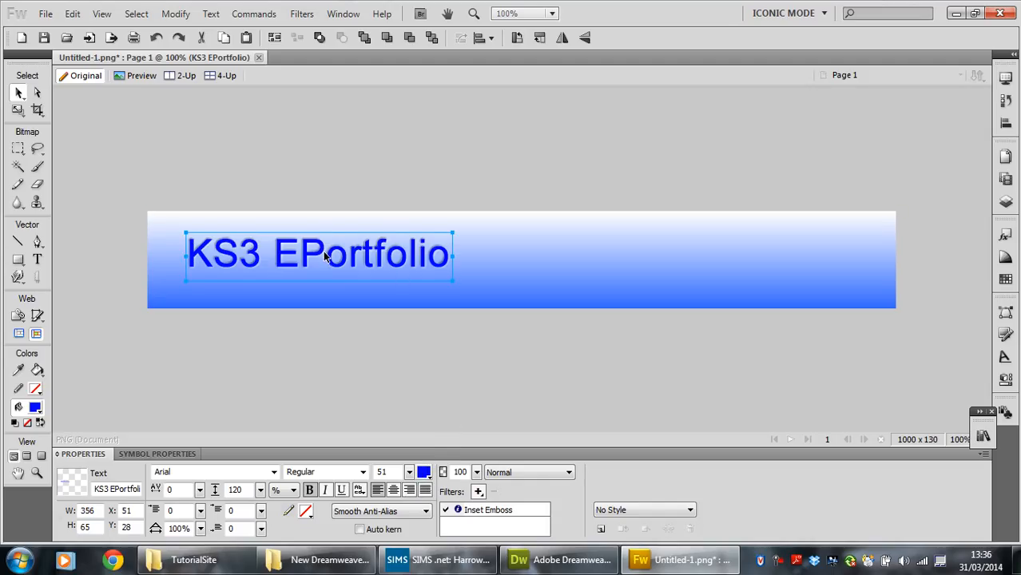
pyautogui.click(392, 348)
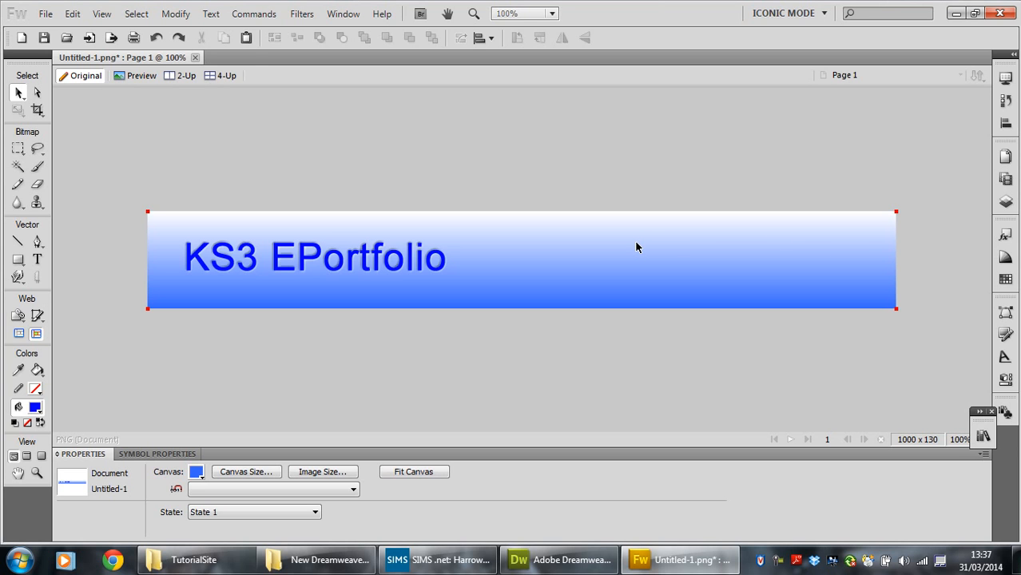
# Step: Save the banner as a Fireworks PNG named "banner" in the TutorialSite folder
pyautogui.click(46, 14)
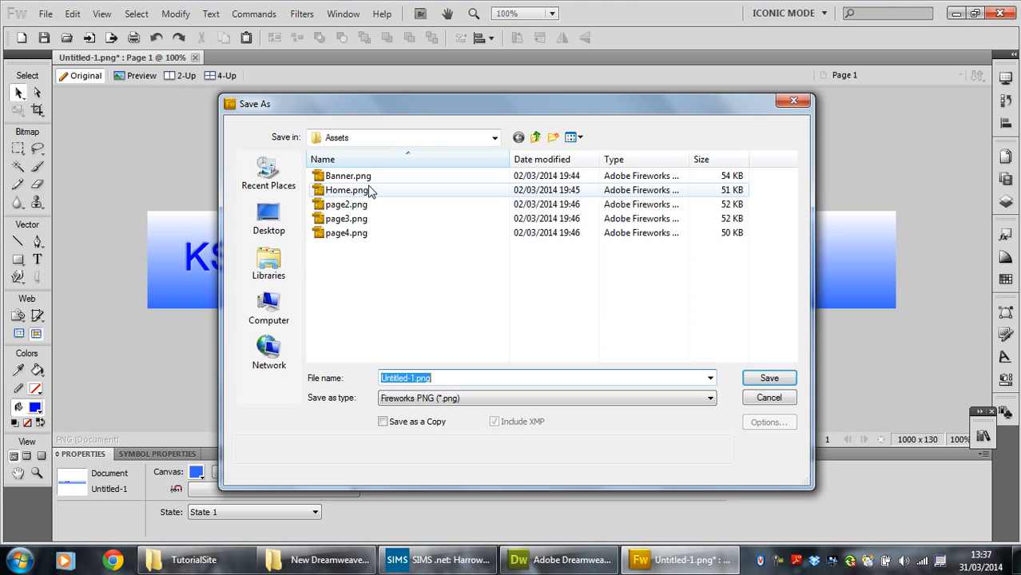
pyautogui.click(535, 138)
pyautogui.click(535, 139)
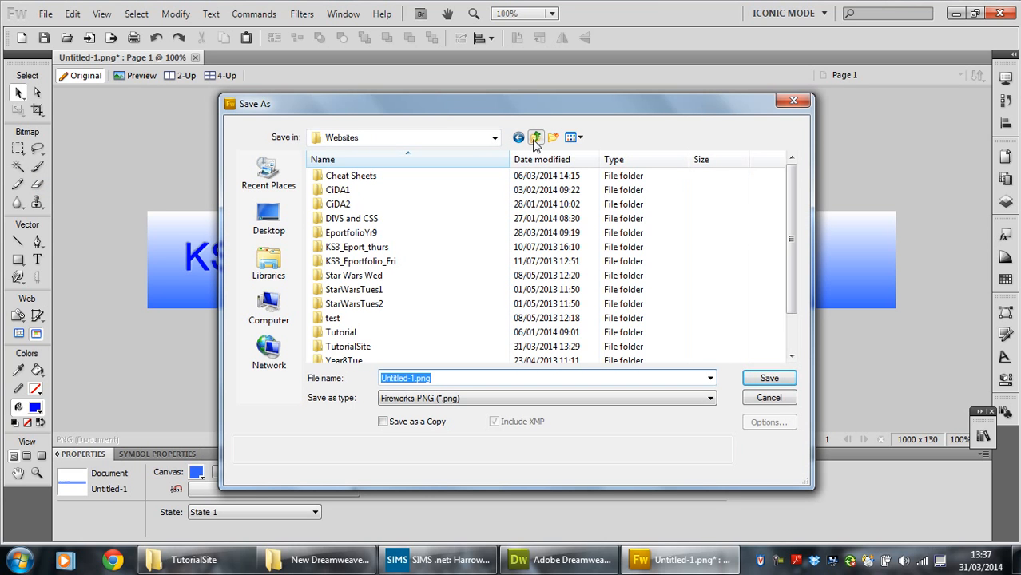
pyautogui.doubleClick(345, 346)
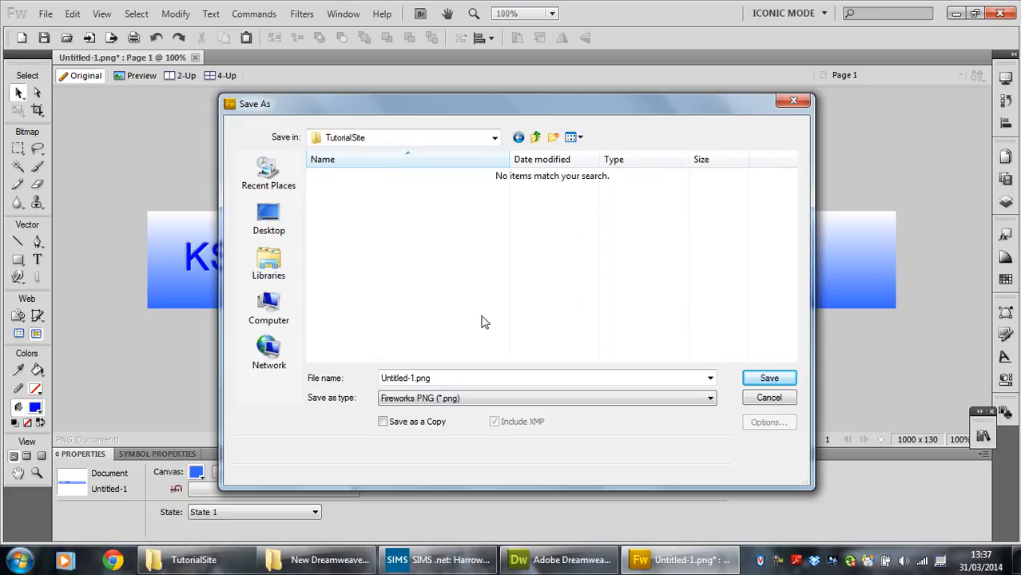
pyautogui.click(444, 379)
pyautogui.write('banner')
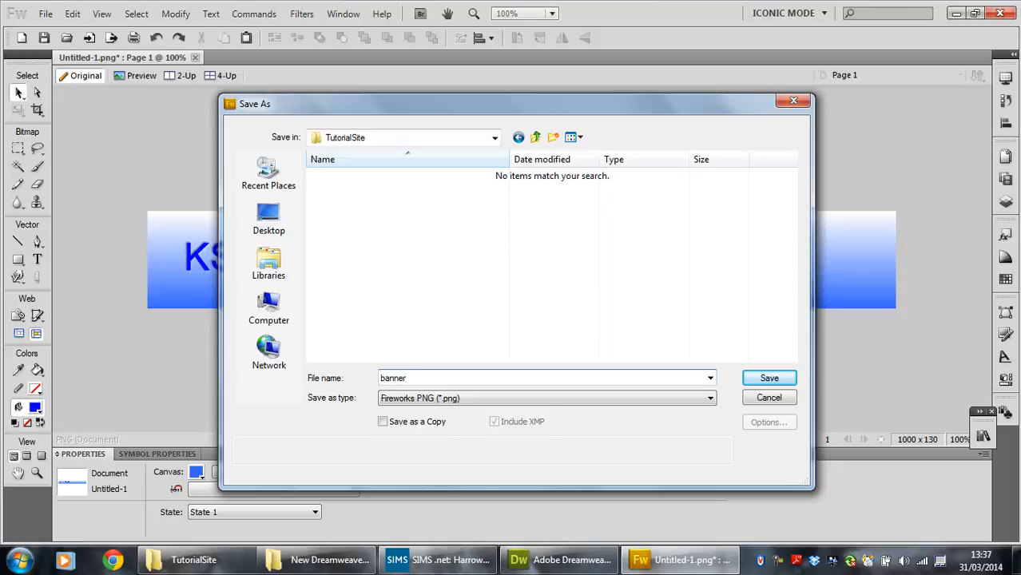
pyautogui.click(786, 382)
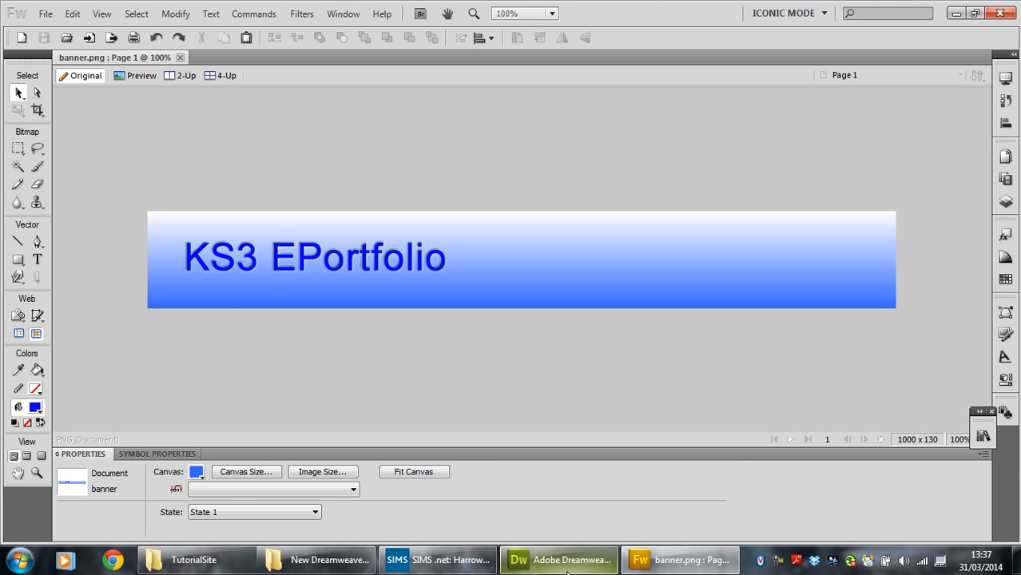
# Step: Switch to Dreamweaver, refresh the site files and insert banner.png into the top row of the index.html table without alternate text
pyautogui.click(564, 563)
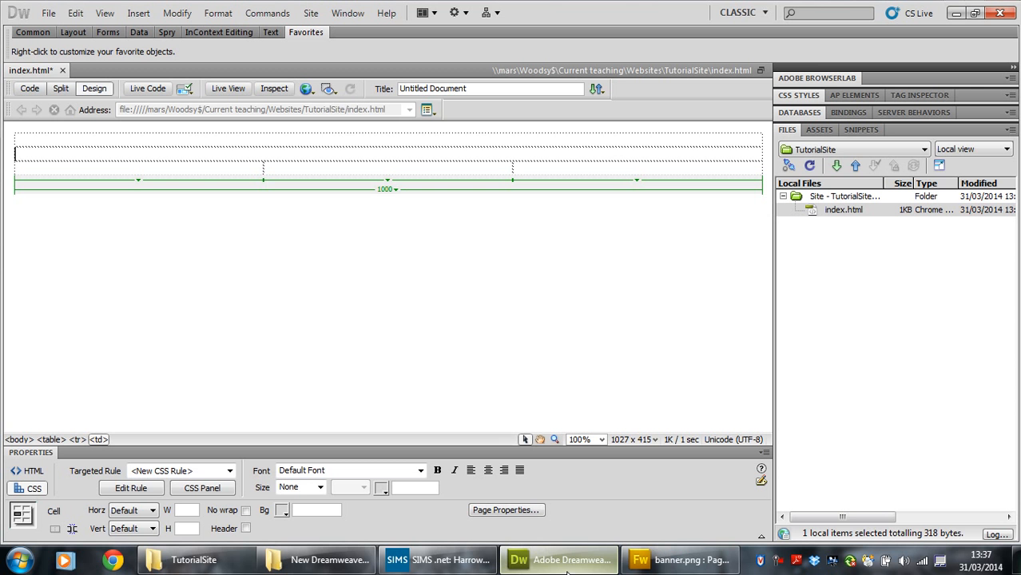
pyautogui.click(811, 168)
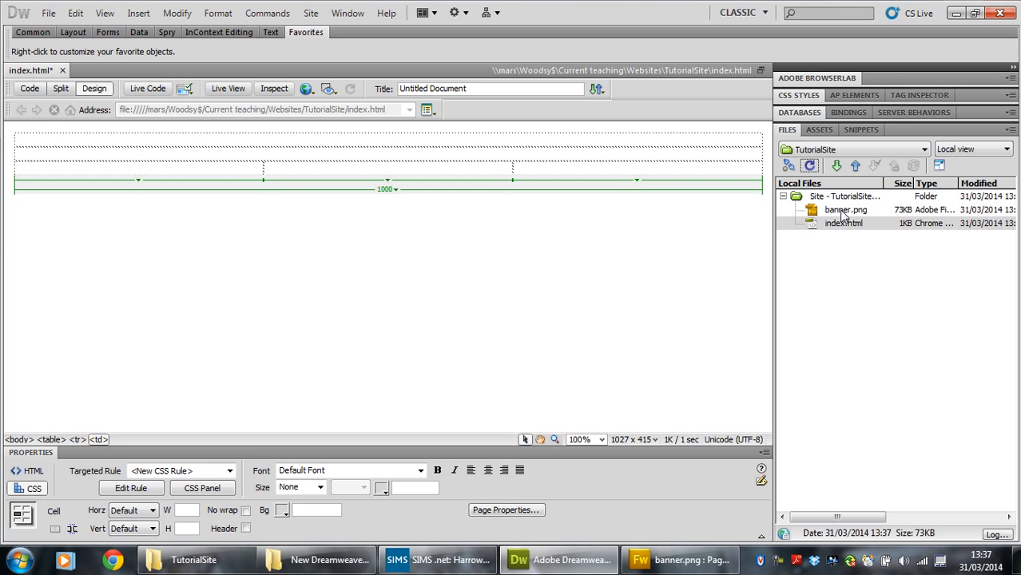
pyautogui.moveTo(813, 216); pyautogui.dragTo(646, 143)
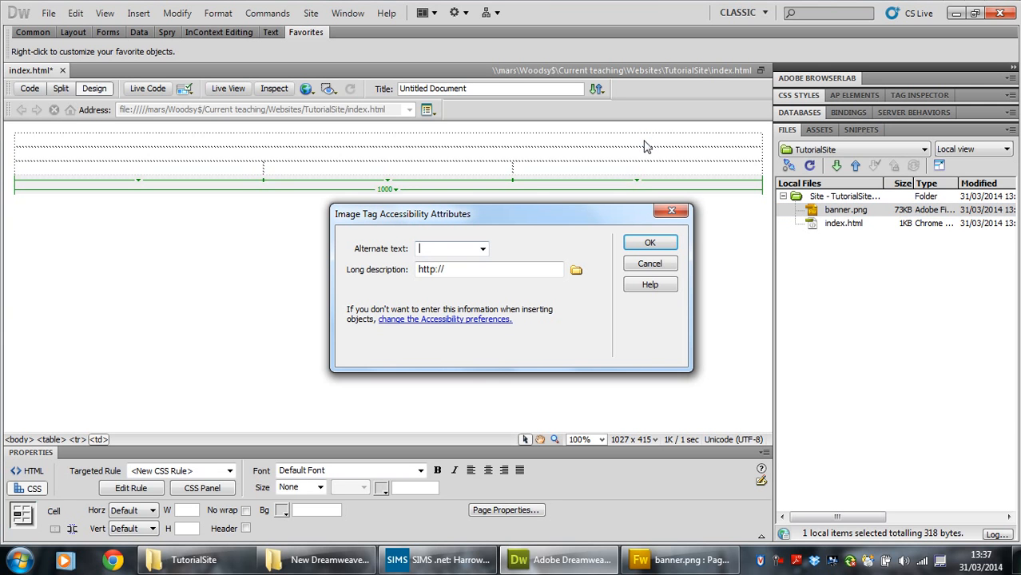
pyautogui.click(651, 243)
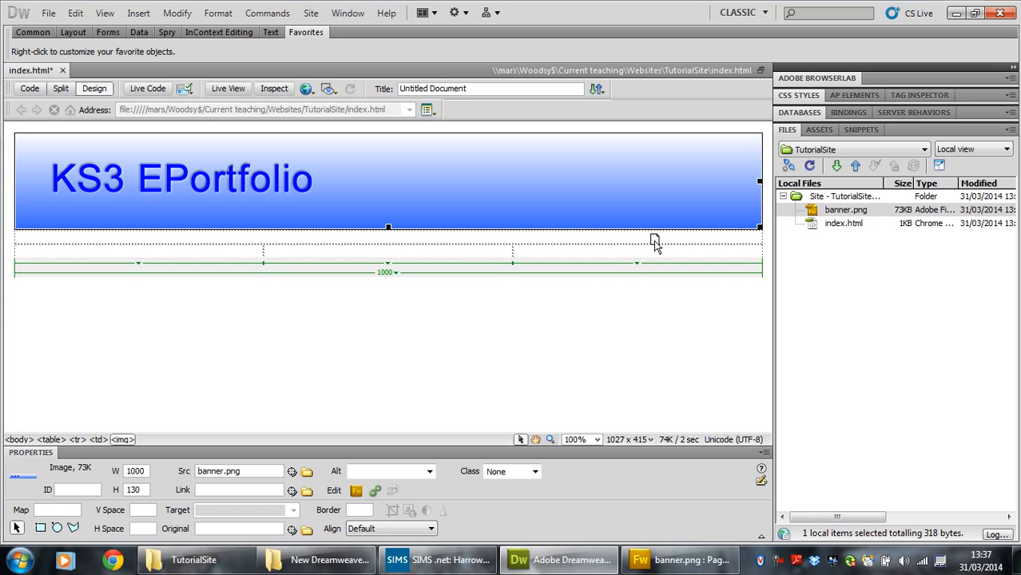